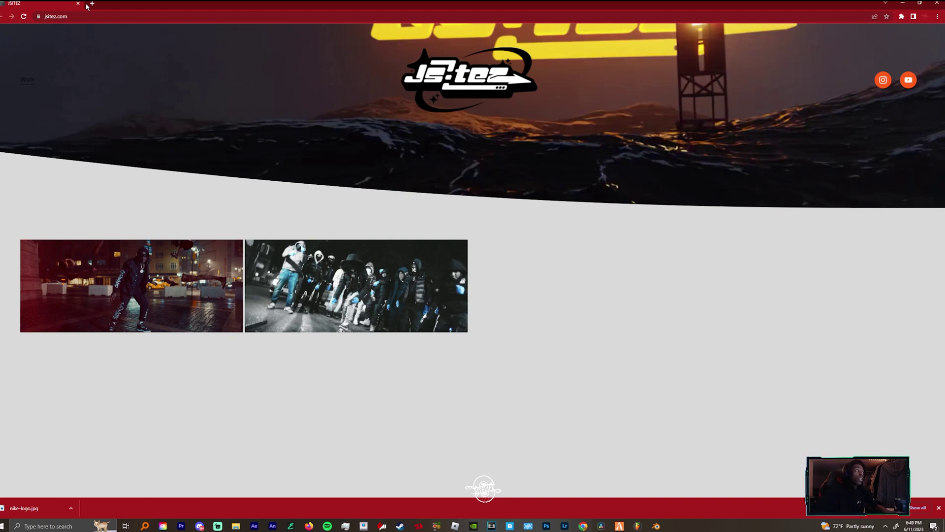
# Open a new Chrome tab next to the jsitez.com tab, showing the Google start page.
pyautogui.click(90, 4)
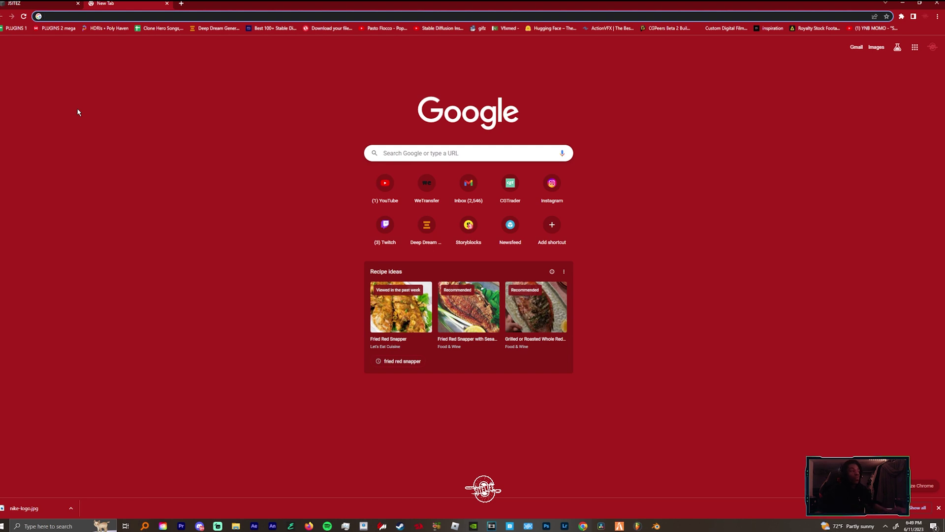
# Search Google for 'nike logo', save the tenshi-nike-logo.webp image, and bring up Photoshop.
pyautogui.click(72, 14)
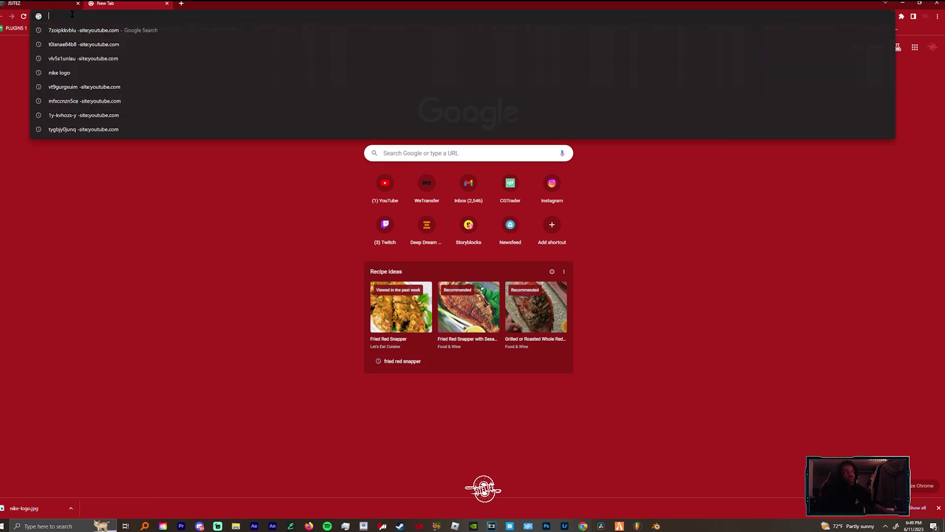
pyautogui.click(237, 132)
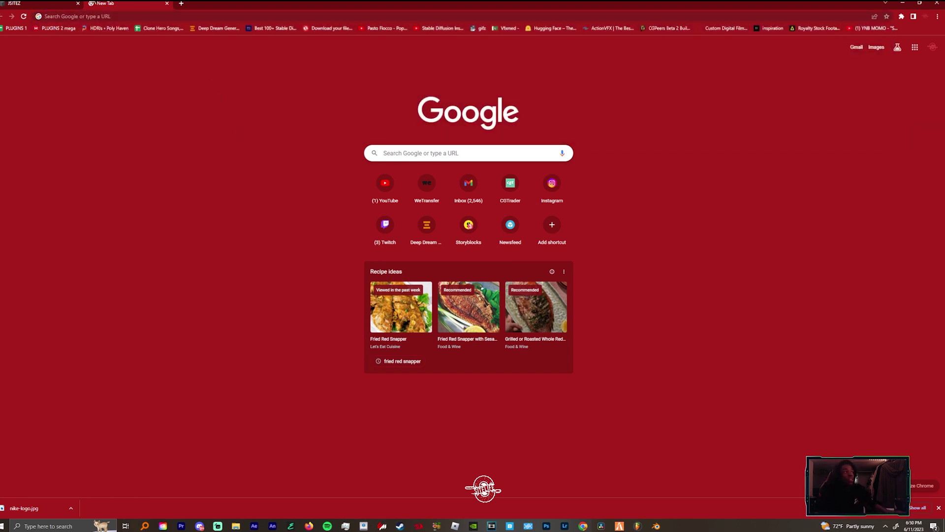
pyautogui.click(103, 16)
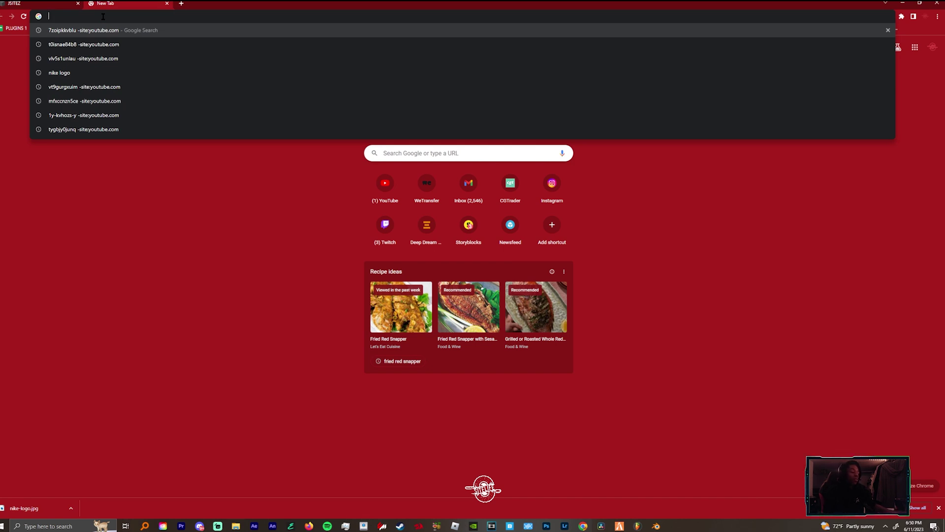
pyautogui.write('nike logo')
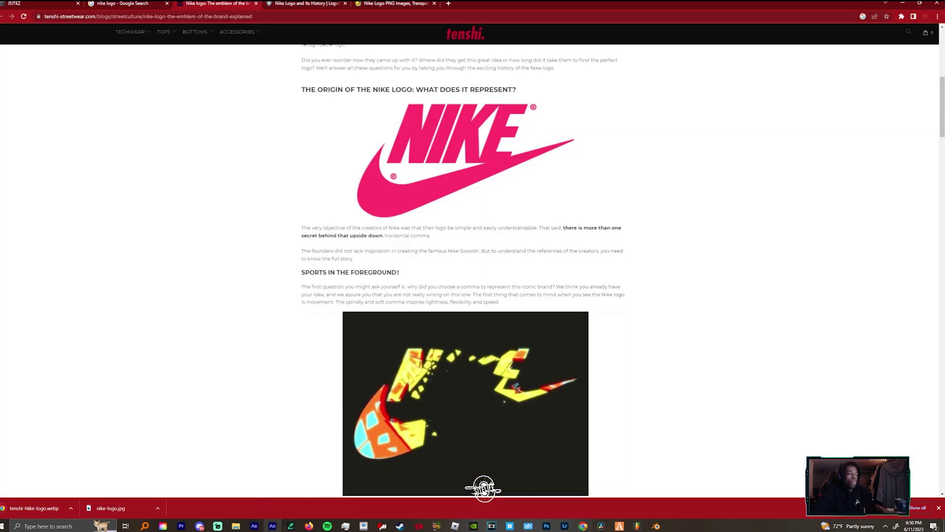
pyautogui.click(546, 525)
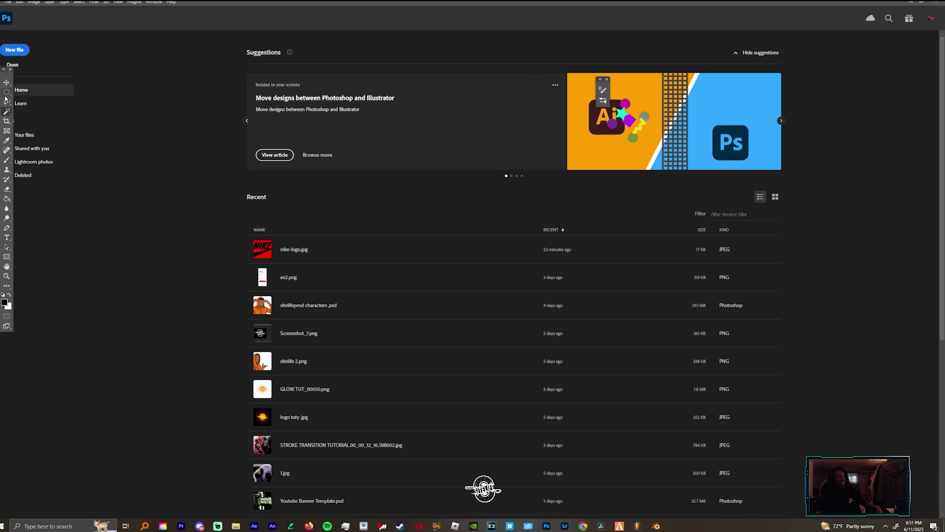
# Open tenshi-nike-logo.webp and convert its locked Background into an editable Layer 0.
pyautogui.click(7, 3)
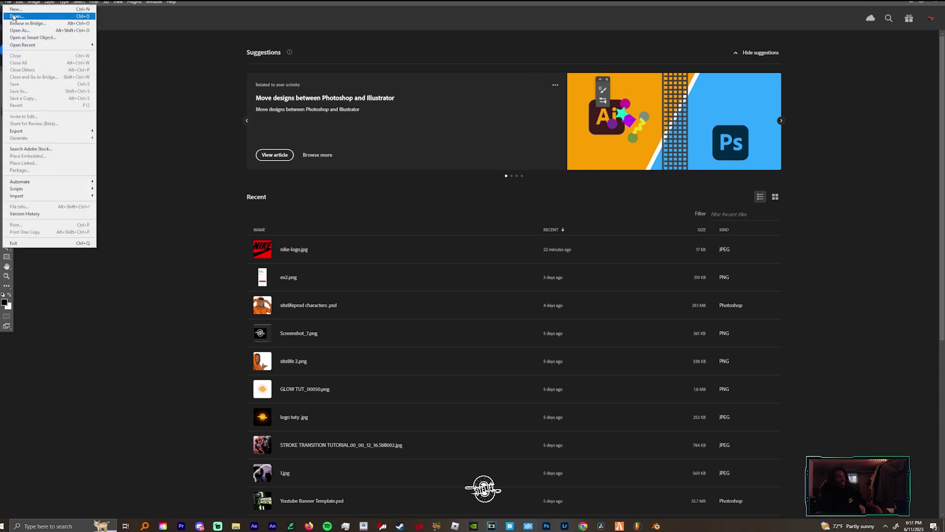
pyautogui.click(22, 23)
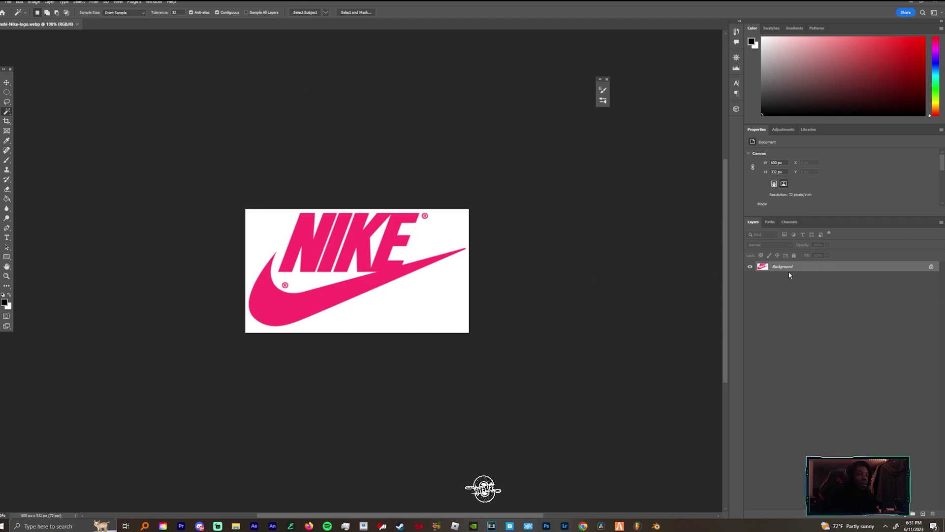
pyautogui.rightClick(799, 265)
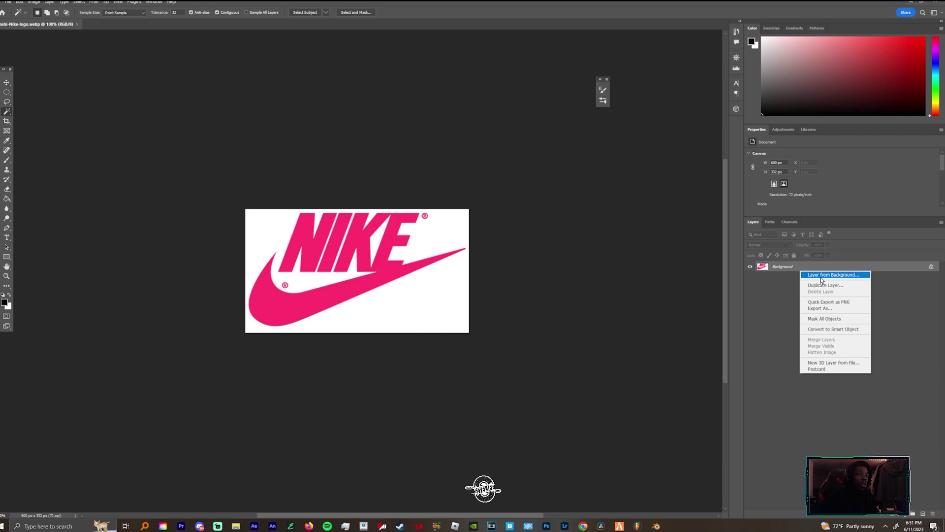
pyautogui.click(811, 274)
pyautogui.click(527, 159)
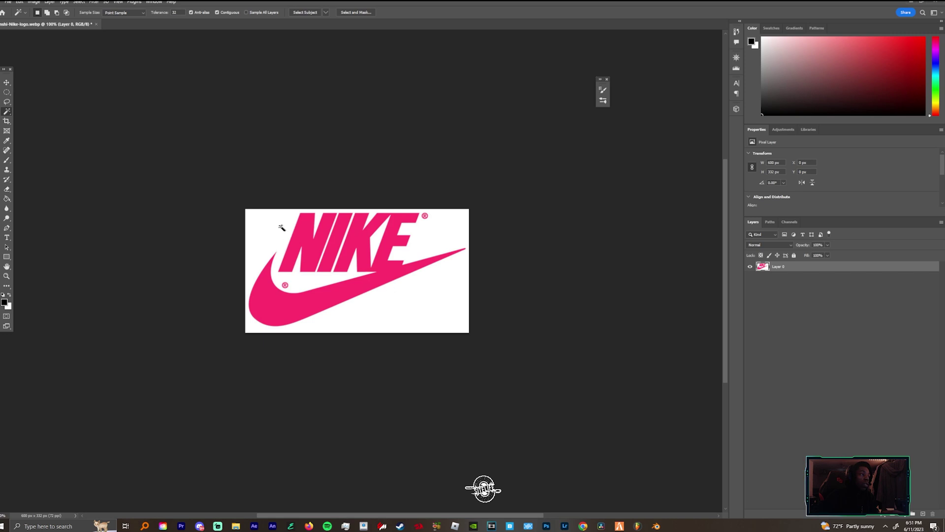
# Zoom in on the logo and Magic Wand-select the white background around it.
pyautogui.click(6, 276)
pyautogui.moveTo(371, 262); pyautogui.dragTo(397, 261)
pyautogui.click(8, 113)
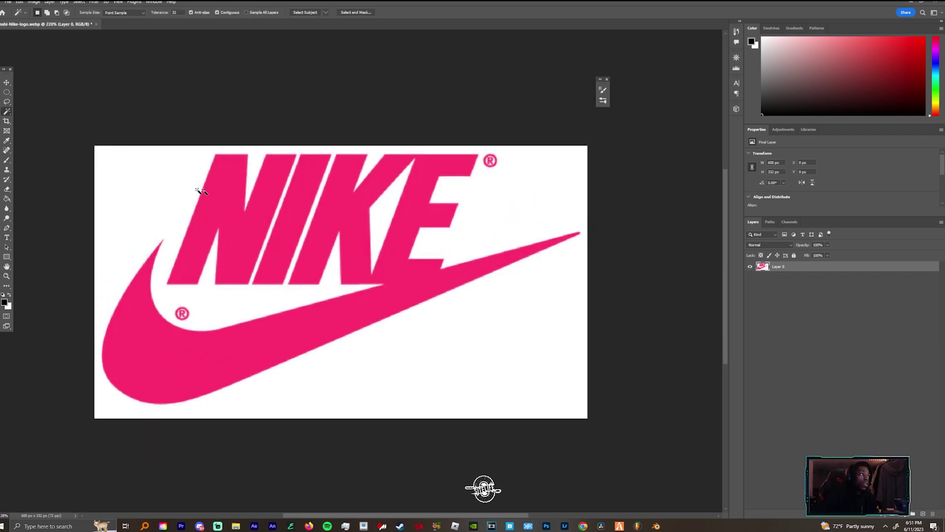
pyautogui.click(168, 182)
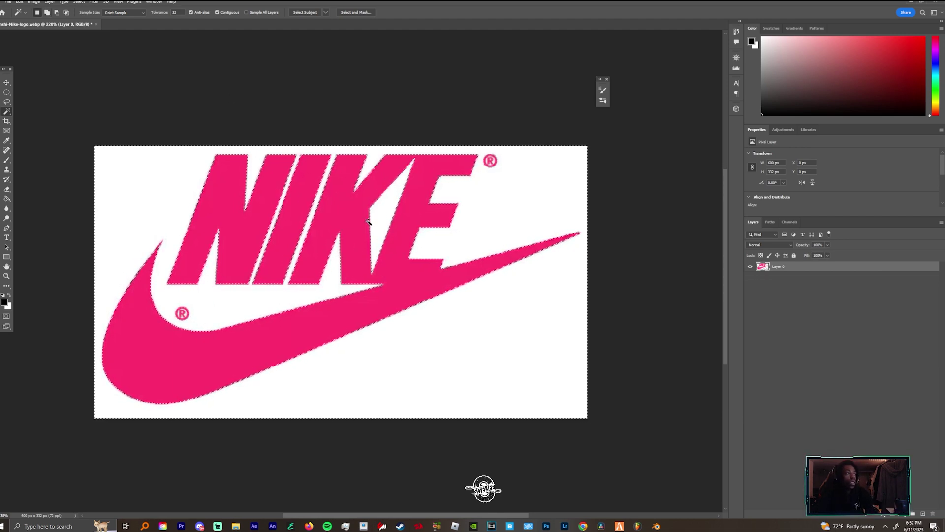
# Delete the white background and turn the logo selection into a work path.
pyautogui.press('Delete')
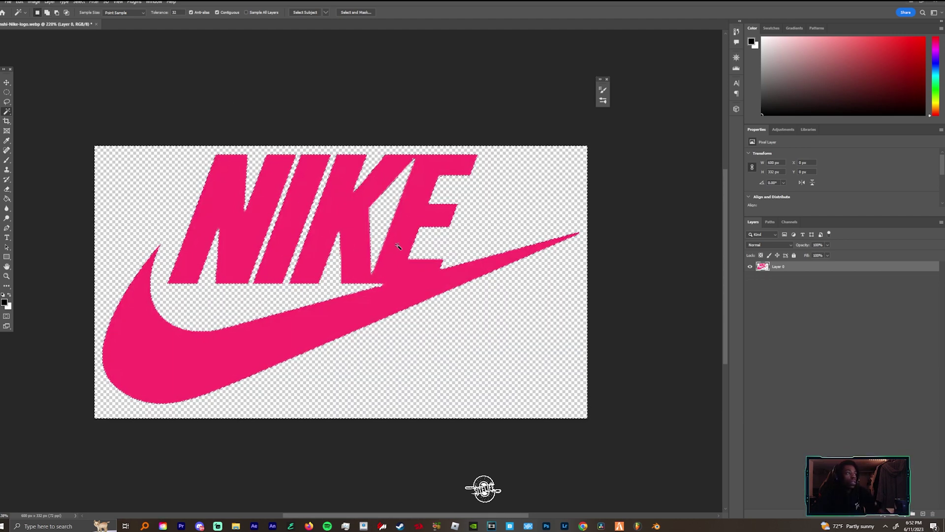
pyautogui.rightClick(376, 202)
pyautogui.click(401, 330)
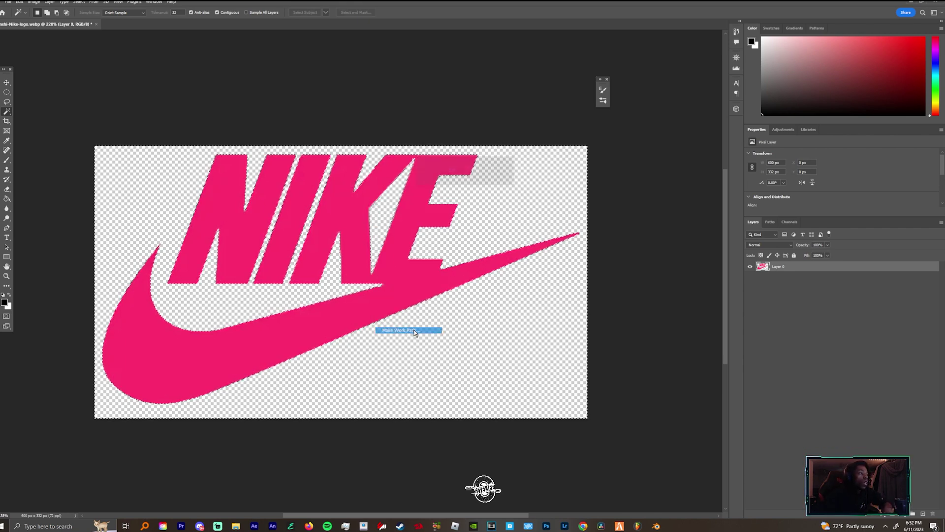
pyautogui.press('Return')
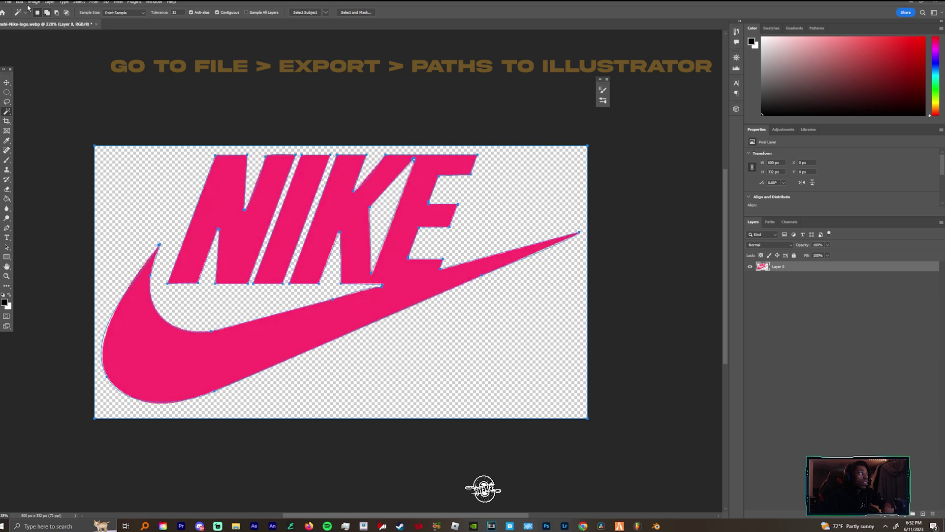
# Export the work path to Illustrator and save it as TUT LOGO.ai.
pyautogui.click(8, 2)
pyautogui.moveTo(41, 135)
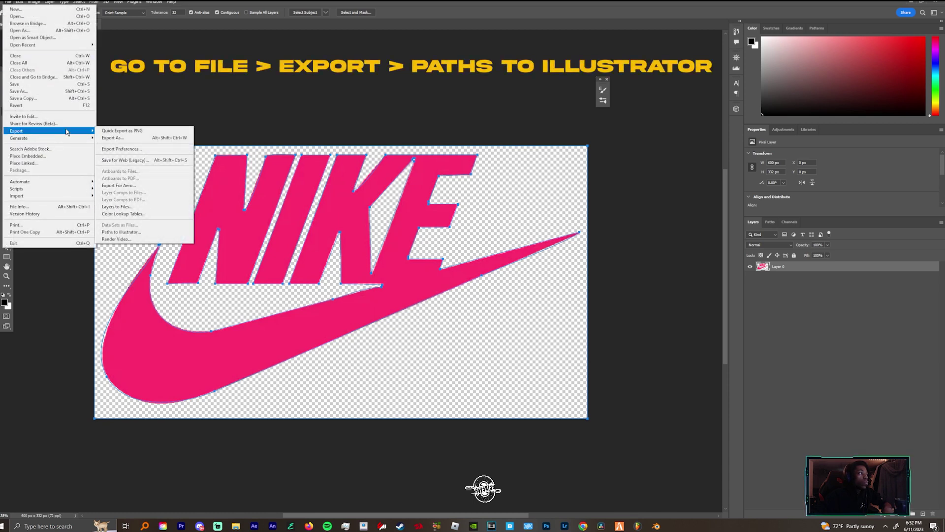
pyautogui.click(128, 232)
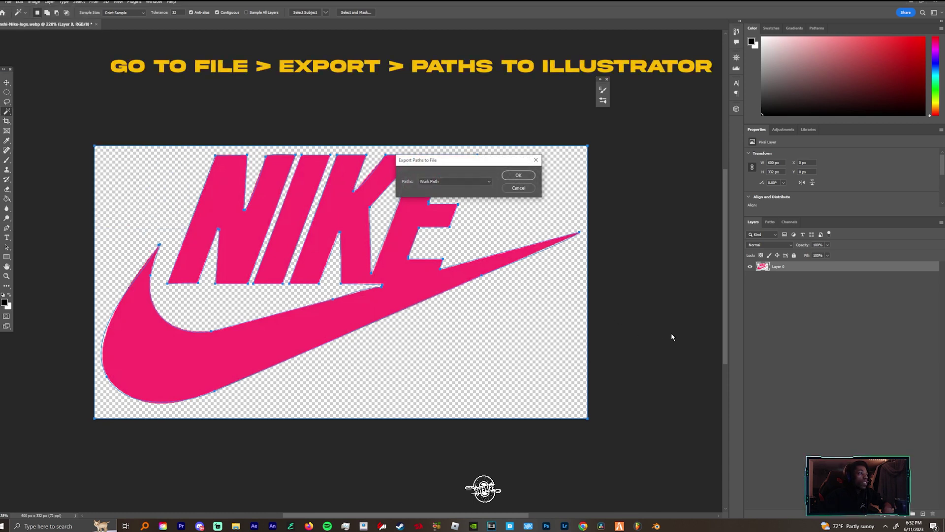
pyautogui.click(518, 175)
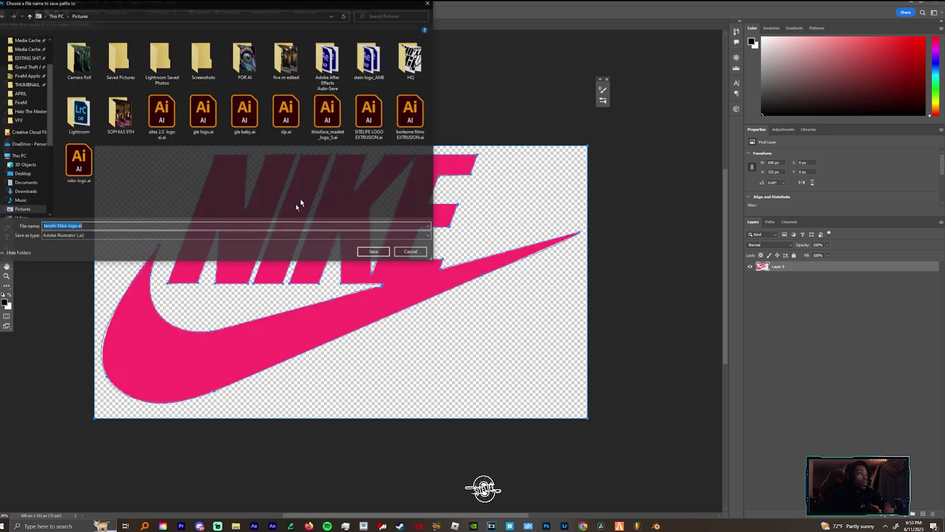
pyautogui.write('TUT LOGO NIKE')
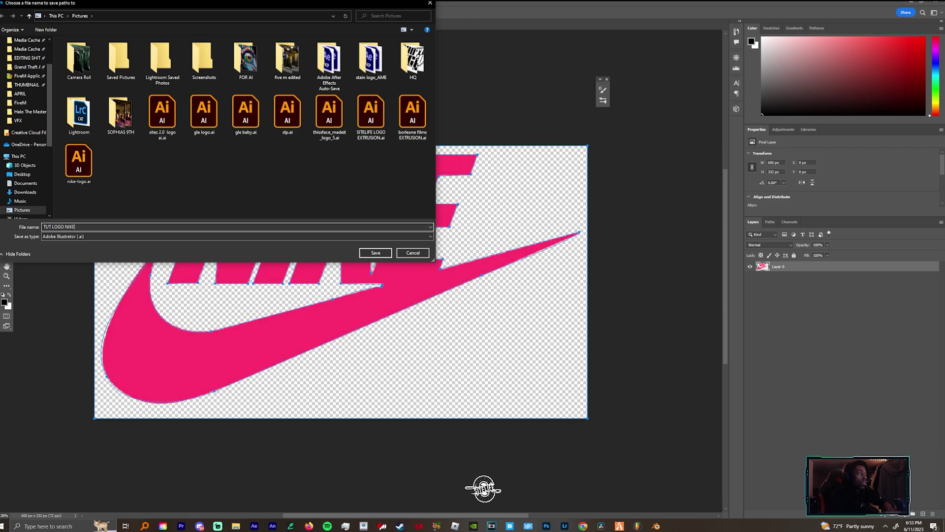
pyautogui.press('Return')
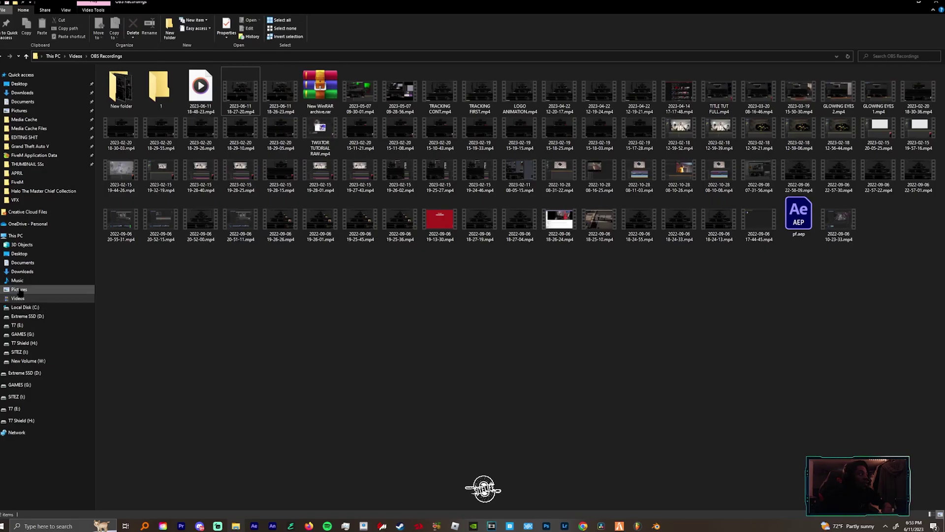
# Open TUT LOGO NIKE.ai from the Pictures folder in Illustrator.
pyautogui.click(19, 289)
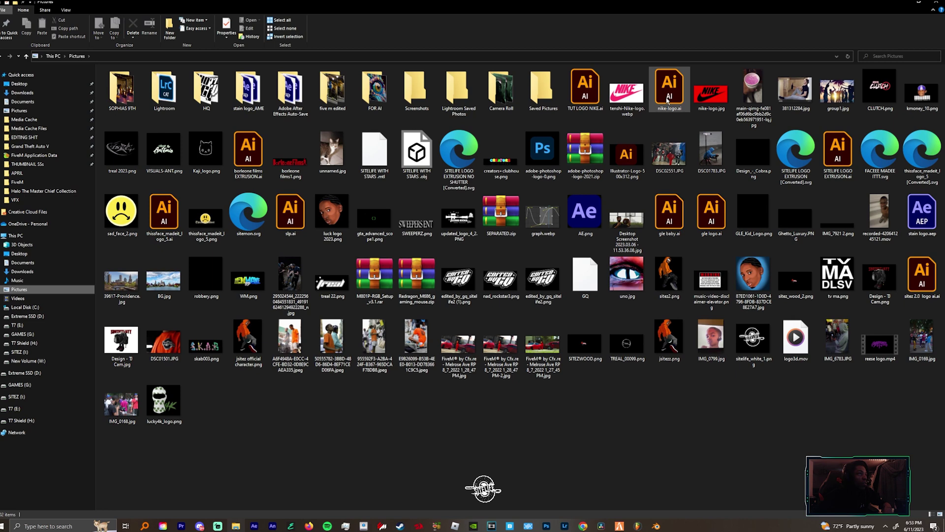
pyautogui.click(595, 91)
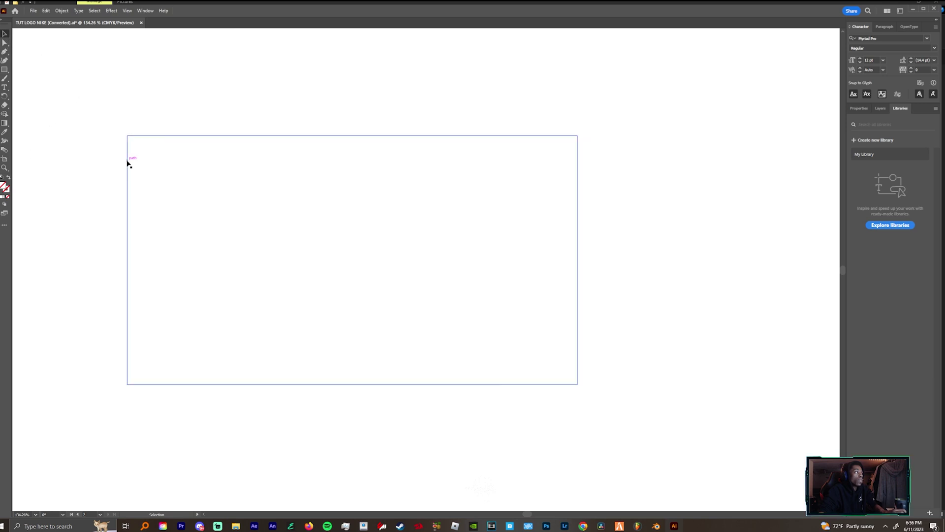
# Marquee-select all the Nike logo outline paths on the Illustrator artboard.
pyautogui.moveTo(98, 106); pyautogui.dragTo(278, 253)
pyautogui.moveTo(657, 444); pyautogui.dragTo(657, 444)
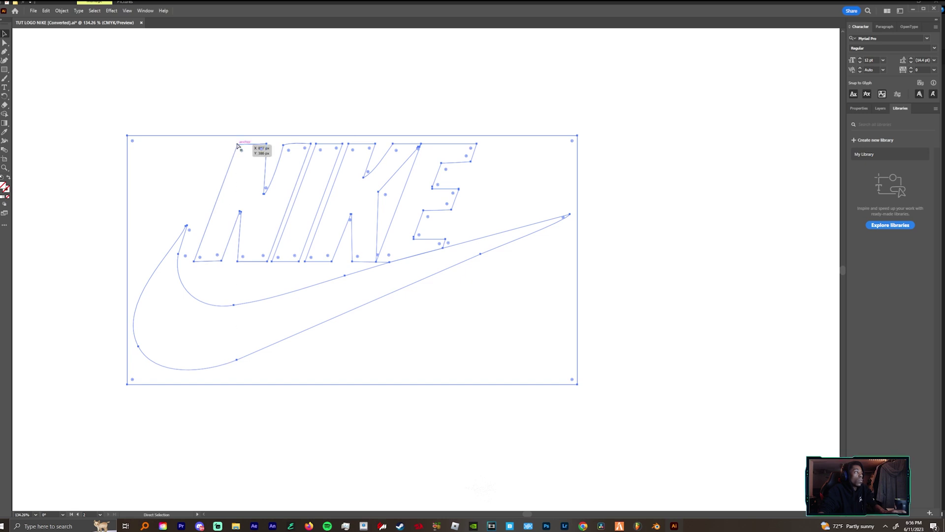
pyautogui.moveTo(237, 146); pyautogui.dragTo(238, 147)
# Switch to After Effects and create a new composition, Comp 2, with default settings.
pyautogui.press('v')
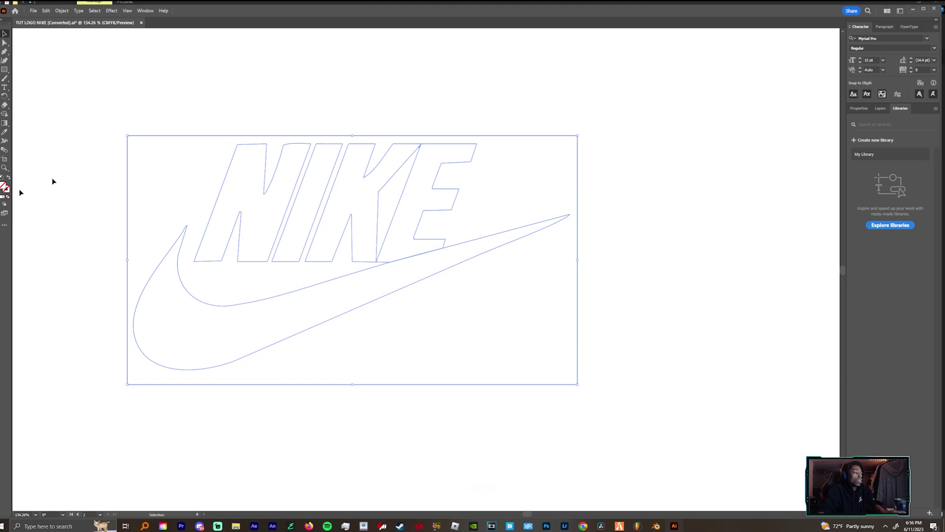
pyautogui.click(256, 527)
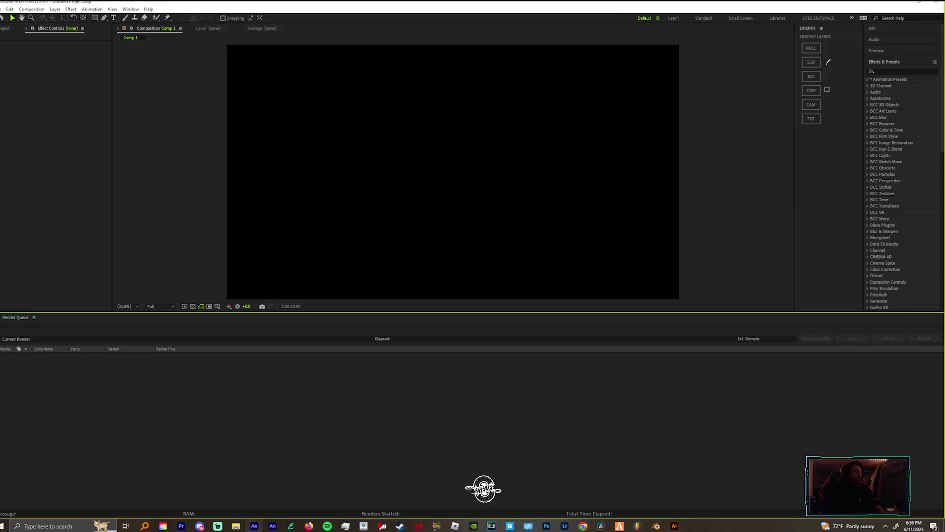
pyautogui.click(30, 10)
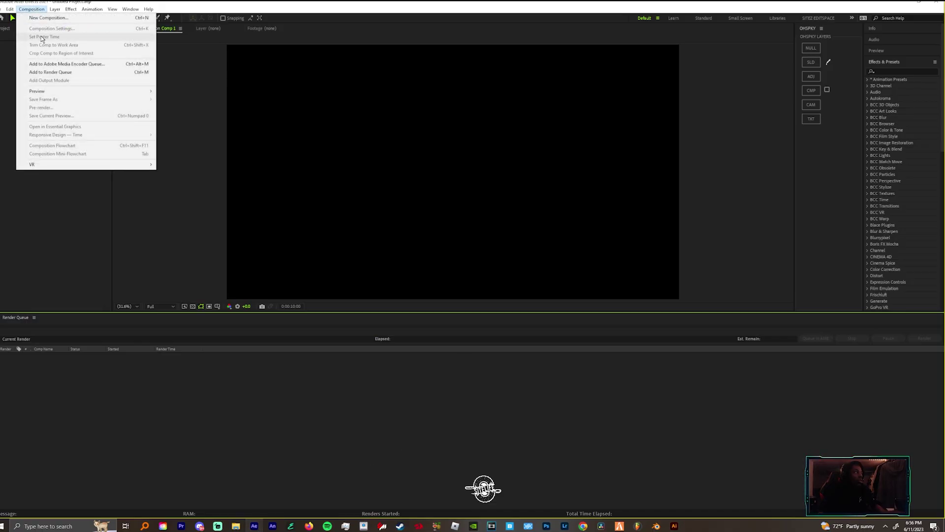
pyautogui.click(40, 17)
pyautogui.click(518, 347)
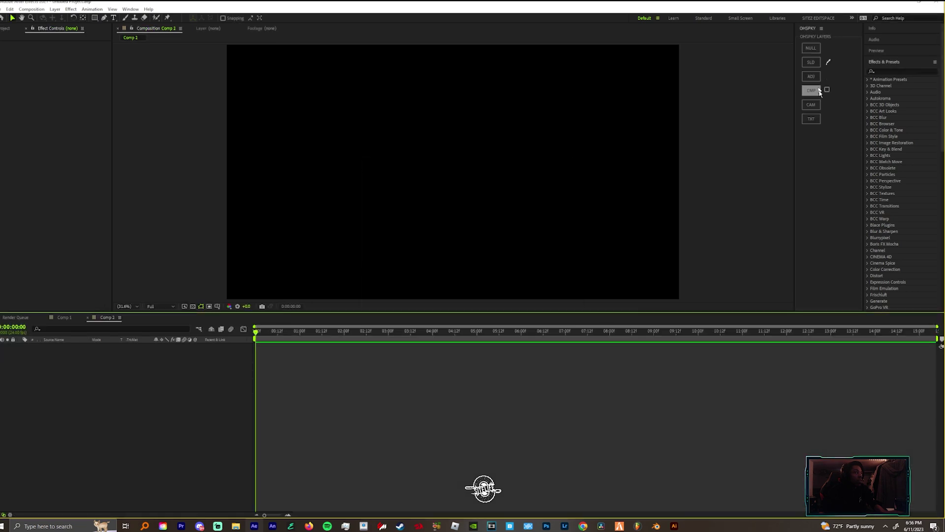
# Add a white solid and paste the Illustrator logo paths onto it as four masks.
pyautogui.click(812, 63)
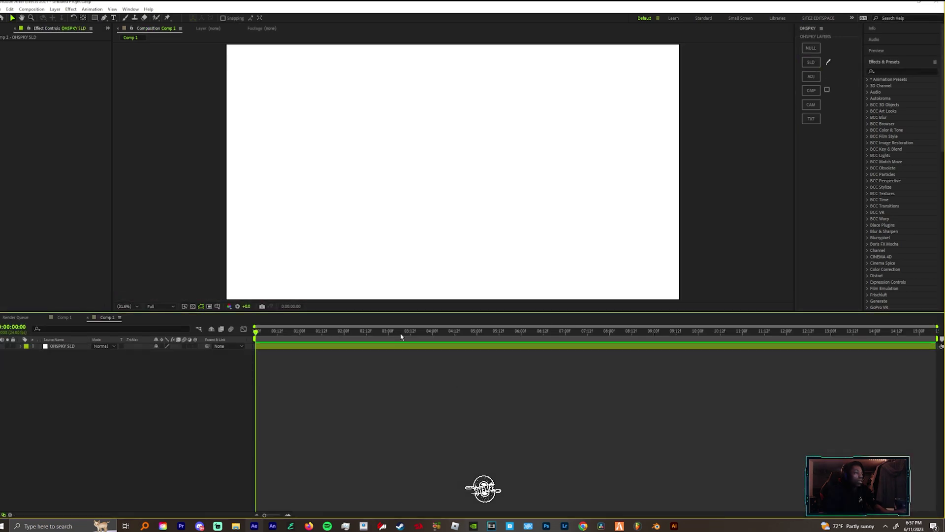
pyautogui.click(388, 346)
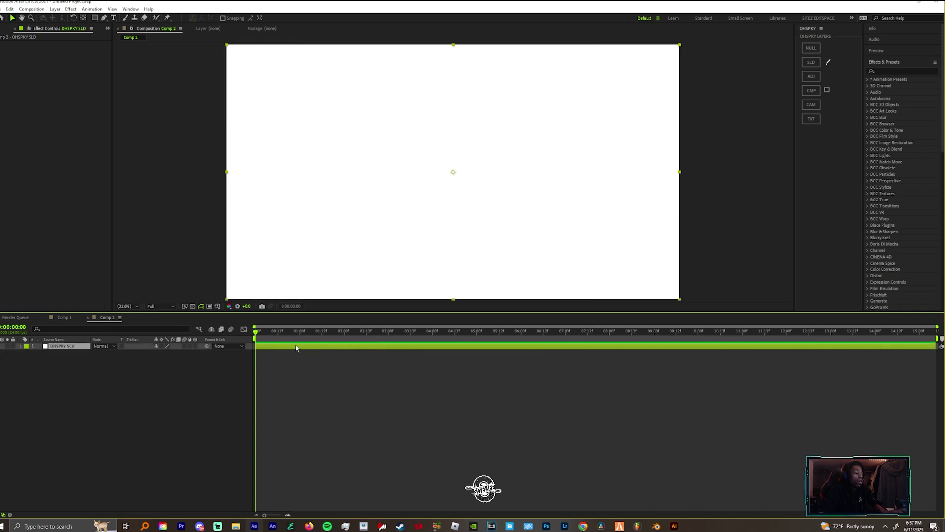
pyautogui.hotkey('ctrl', 'v')
pyautogui.click(309, 398)
pyautogui.scroll(2, 458, 197)
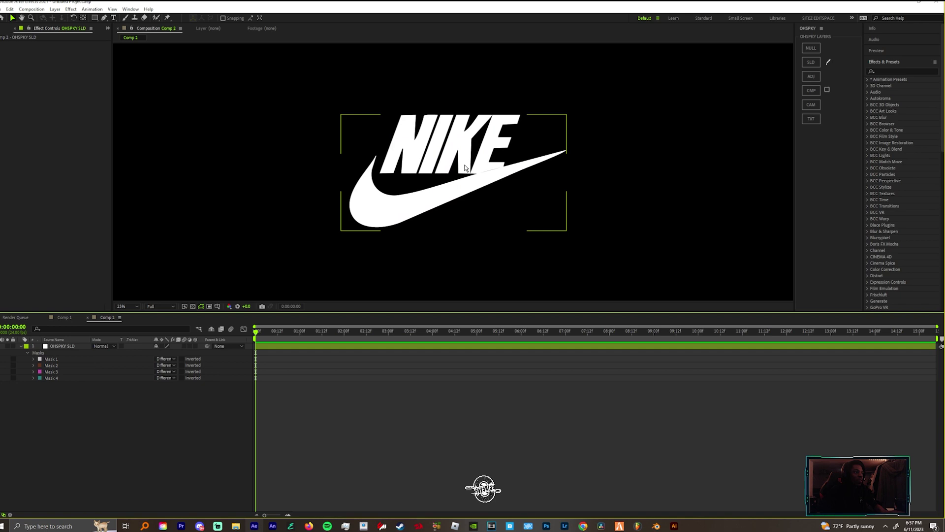
pyautogui.scroll(-4, 464, 210)
pyautogui.moveTo(286, 340); pyautogui.dragTo(307, 344)
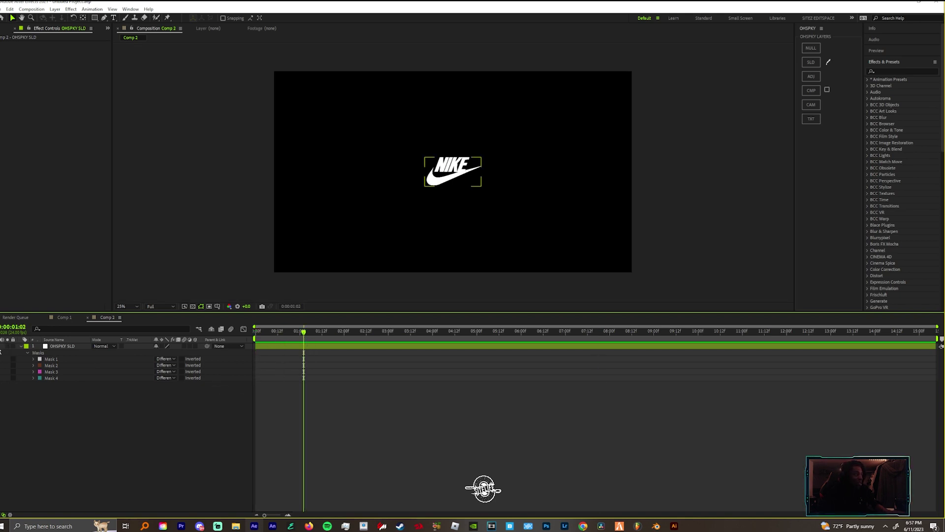
# Add a new solid and apply the Element effect to it.
pyautogui.click(811, 62)
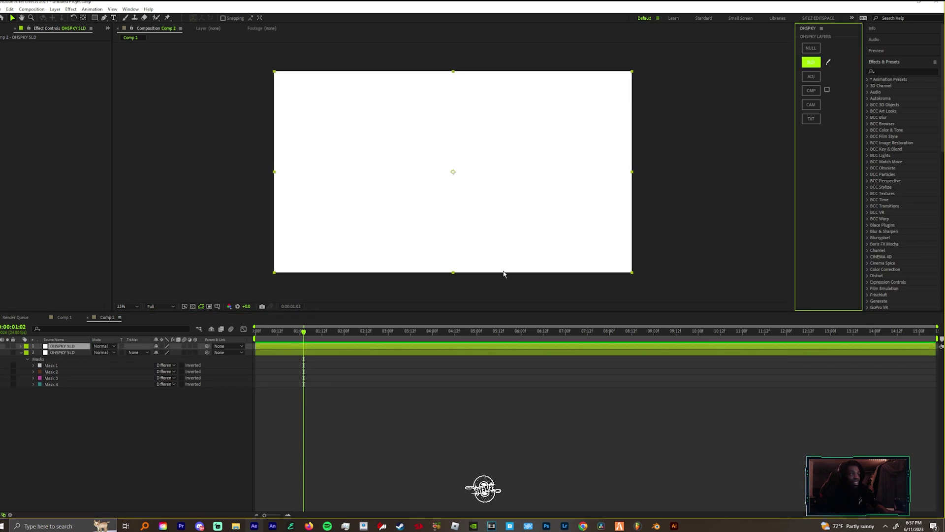
pyautogui.hotkey('ctrl', 'space')
pyautogui.write('elemen')
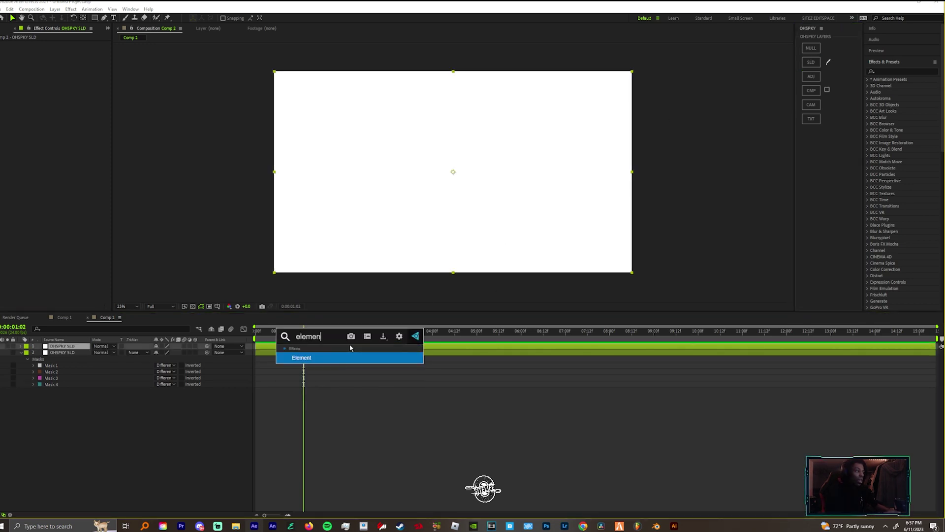
pyautogui.press('Return')
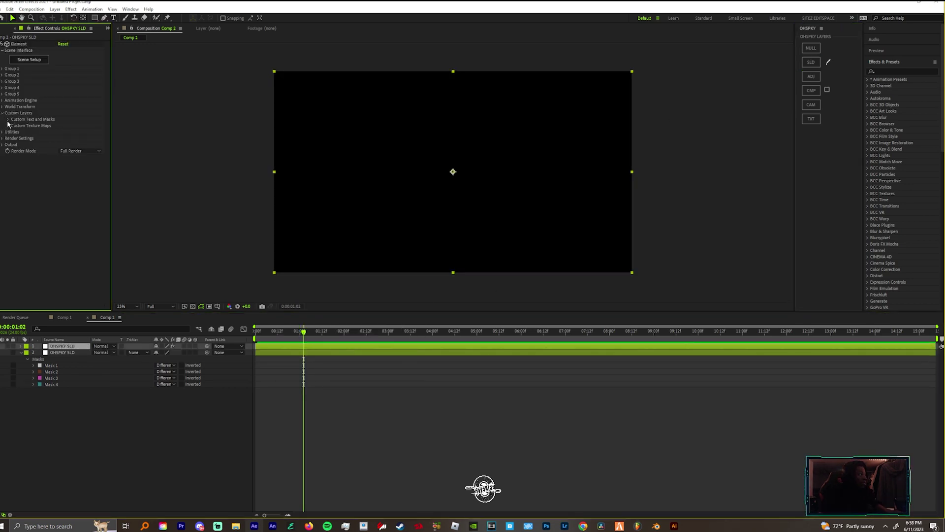
# Under Custom Text and Masks, set Path Layer 1 to the 2. logo layer.
pyautogui.click(9, 119)
pyautogui.click(79, 130)
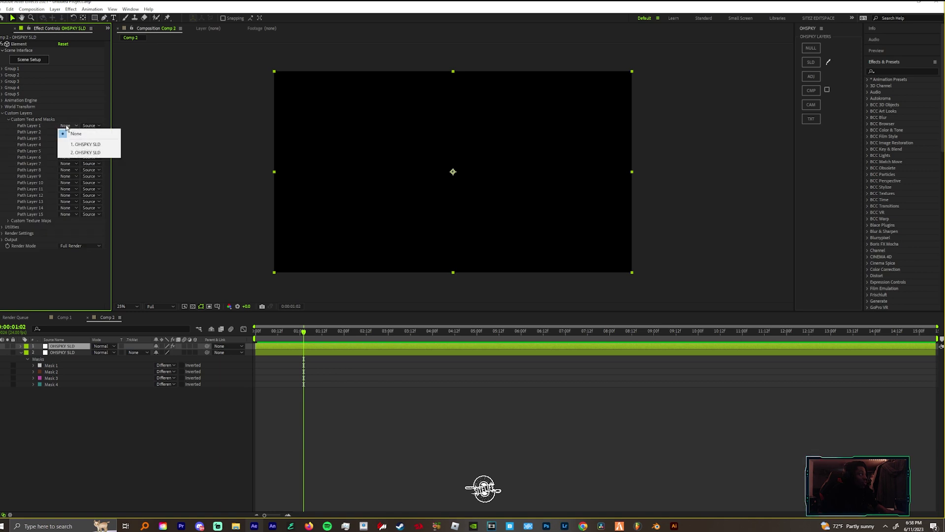
pyautogui.click(74, 143)
pyautogui.click(63, 127)
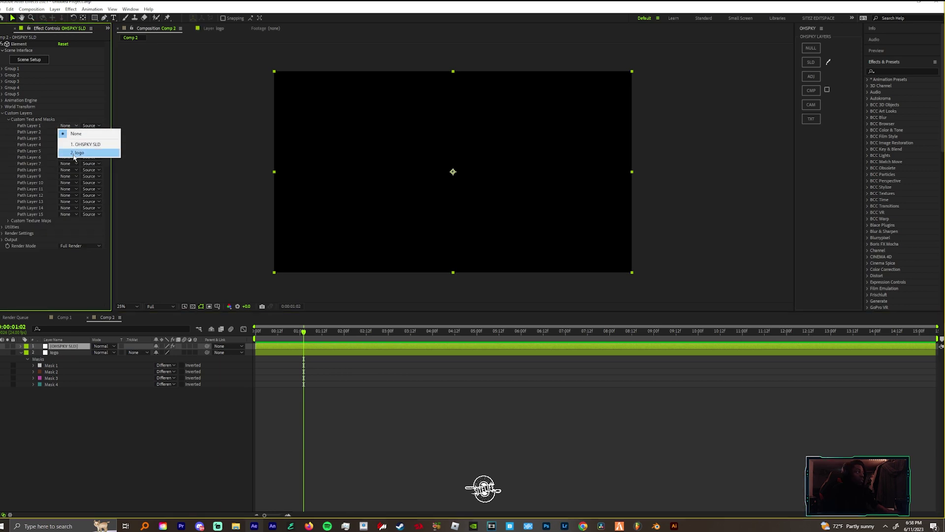
pyautogui.click(73, 143)
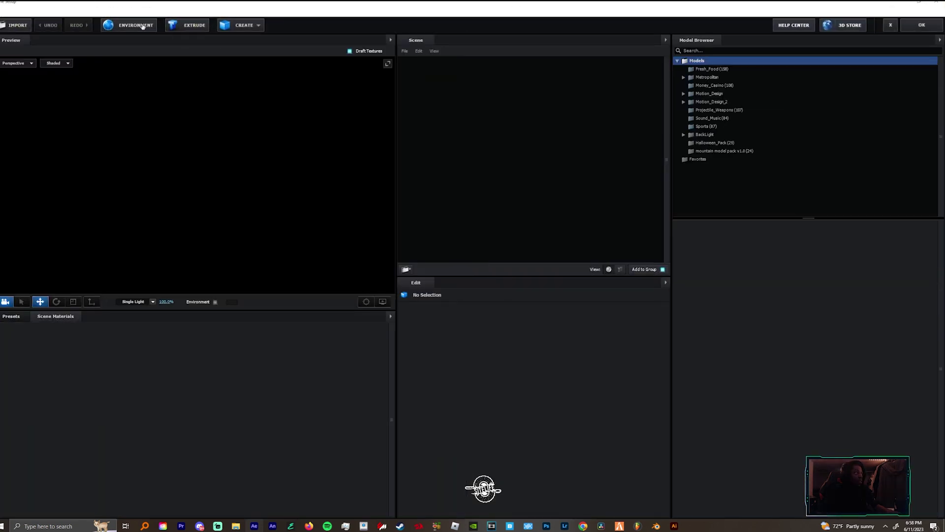
# Extrude the logo path into a 3D Extrusion Model and raise its Bevel Scale to about 5.78.
pyautogui.click(192, 28)
pyautogui.moveTo(296, 197); pyautogui.dragTo(345, 236)
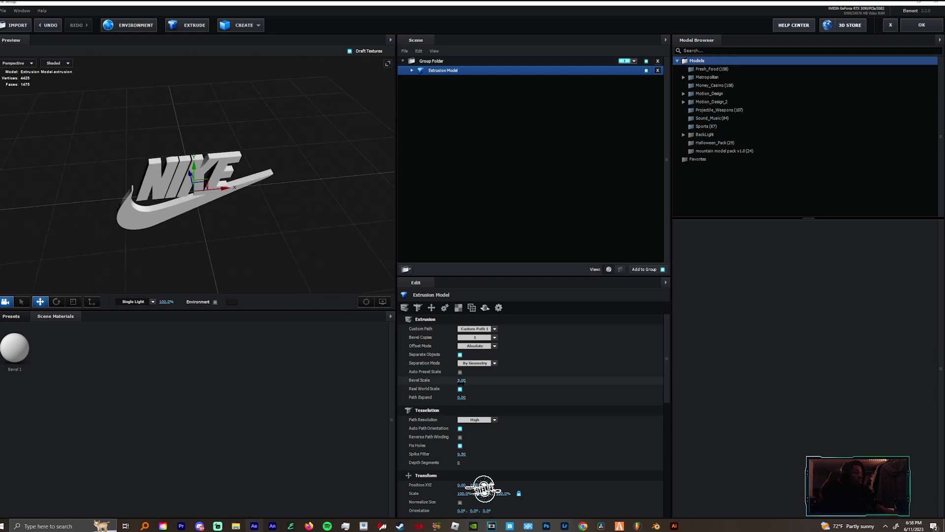
pyautogui.moveTo(461, 380); pyautogui.dragTo(530, 346)
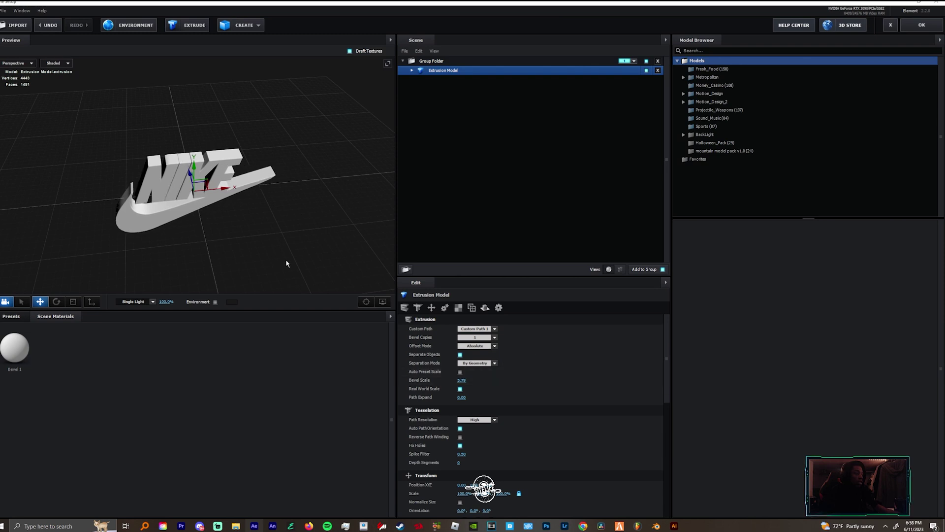
pyautogui.moveTo(286, 263)
pyautogui.mouseDown()
pyautogui.moveTo(226, 192)
pyautogui.moveTo(237, 247)
pyautogui.moveTo(291, 266)
pyautogui.mouseUp()
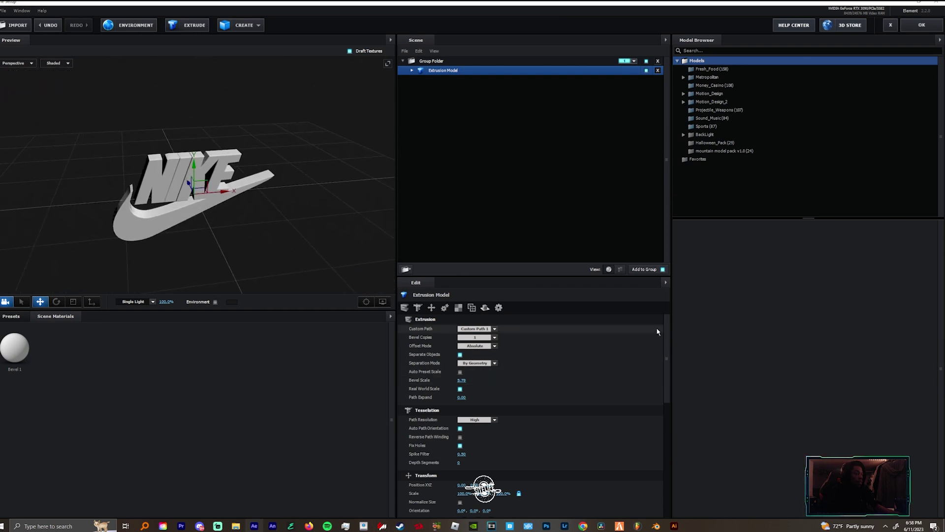
# Select the Extrusion Model's Bevel 1 material and orbit in close on the NIKE letters.
pyautogui.click(411, 71)
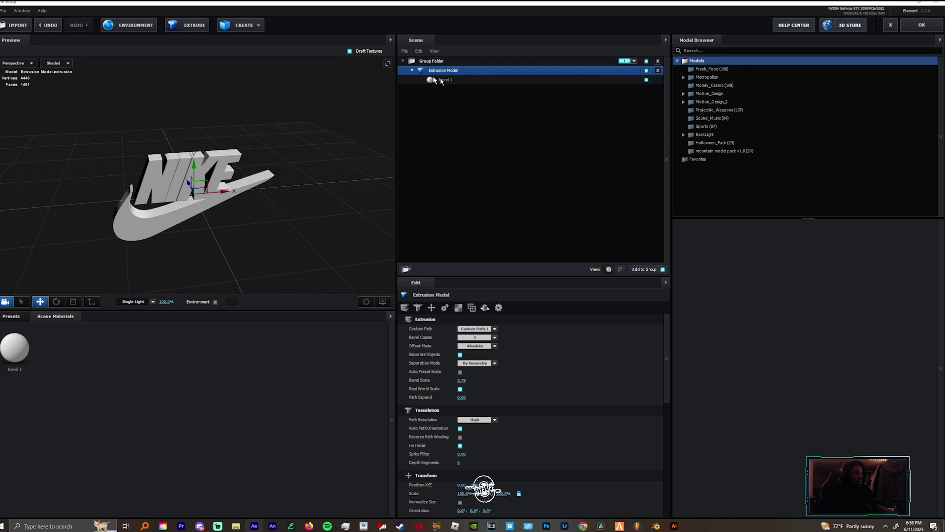
pyautogui.click(445, 79)
pyautogui.moveTo(668, 351); pyautogui.dragTo(670, 506)
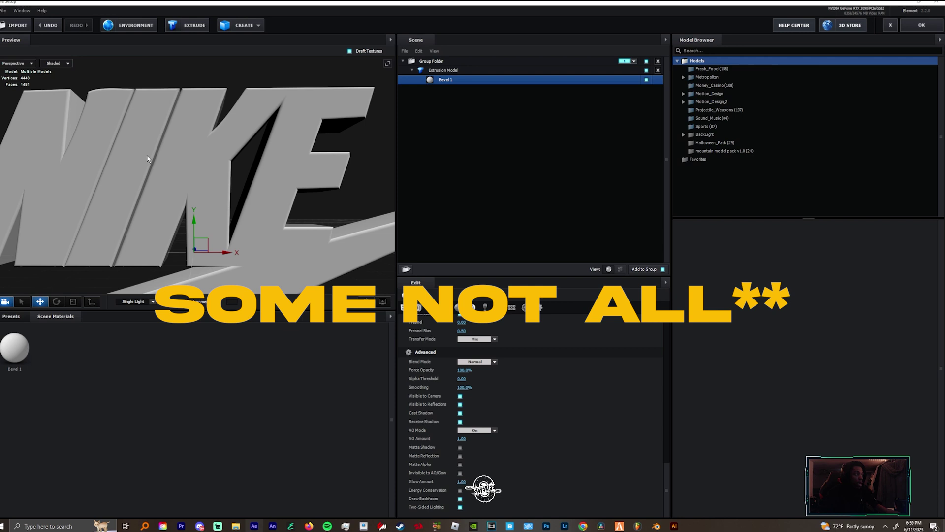
pyautogui.moveTo(147, 158); pyautogui.dragTo(181, 163)
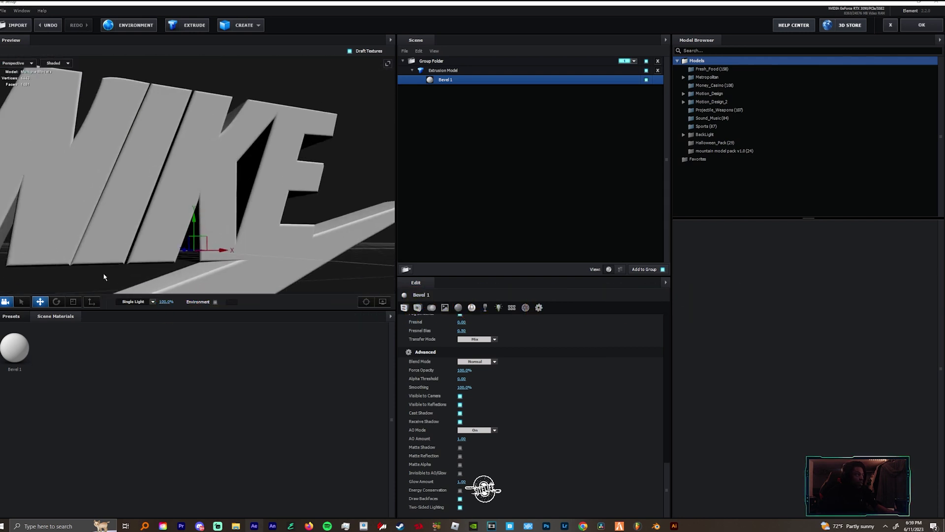
pyautogui.moveTo(104, 278); pyautogui.dragTo(67, 276)
pyautogui.scroll(3, 247, 196)
# Apply the Venty folder's 02_Red Leather material to the Nike extrusion and inspect the bevelled letters.
pyautogui.click(12, 316)
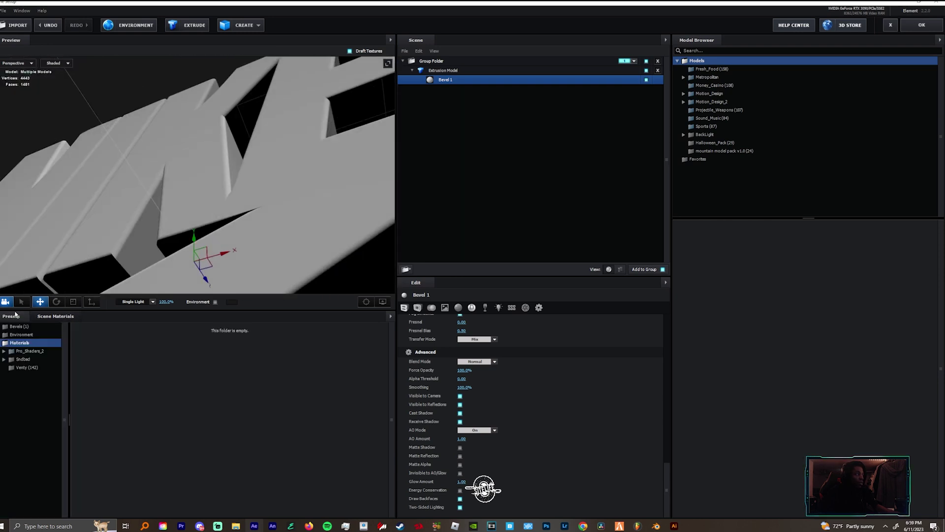
pyautogui.click(26, 367)
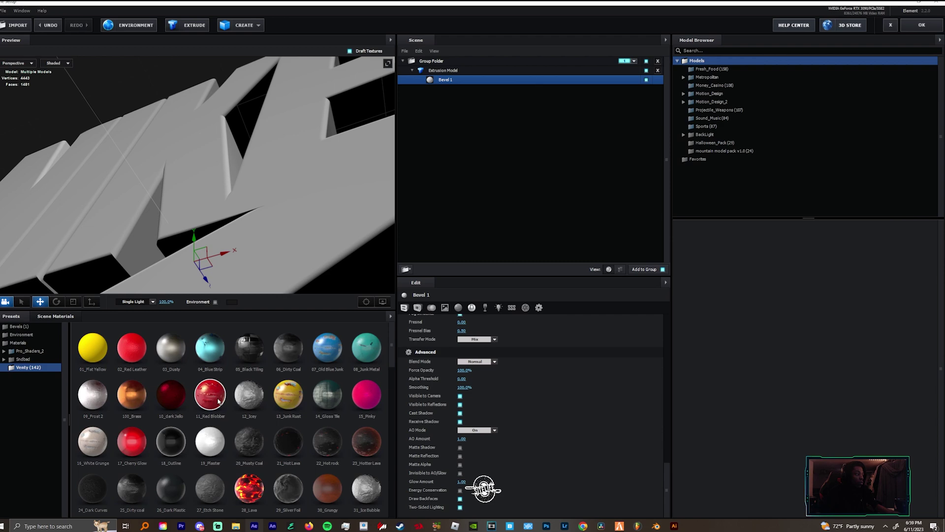
pyautogui.click(130, 362)
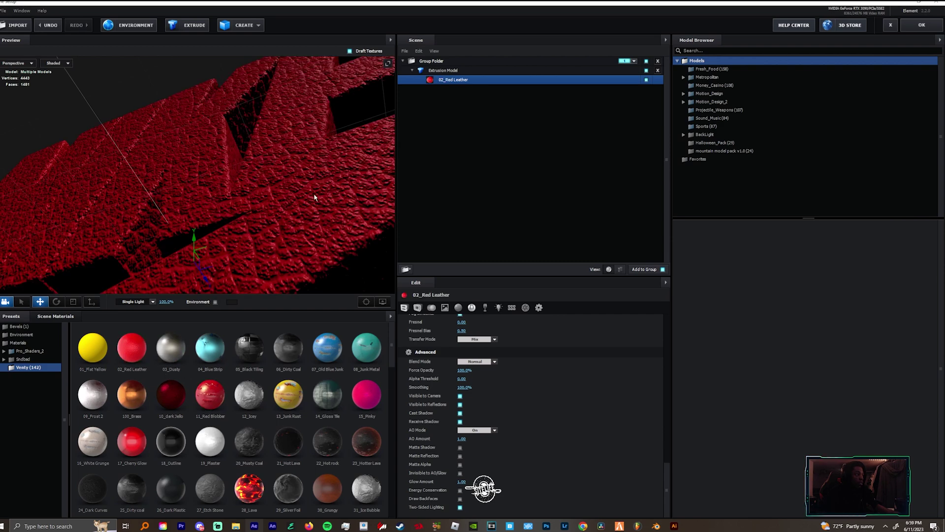
pyautogui.moveTo(315, 197); pyautogui.dragTo(265, 245)
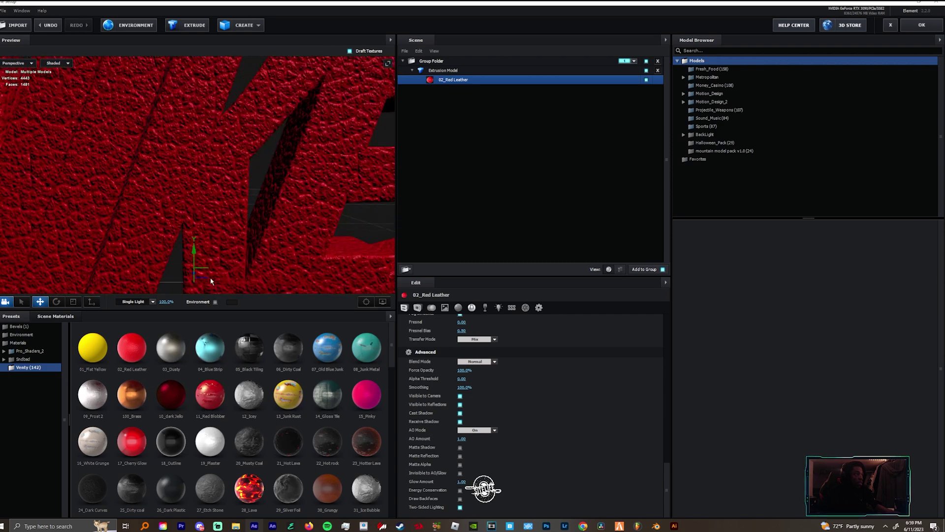
pyautogui.moveTo(211, 282); pyautogui.dragTo(177, 259)
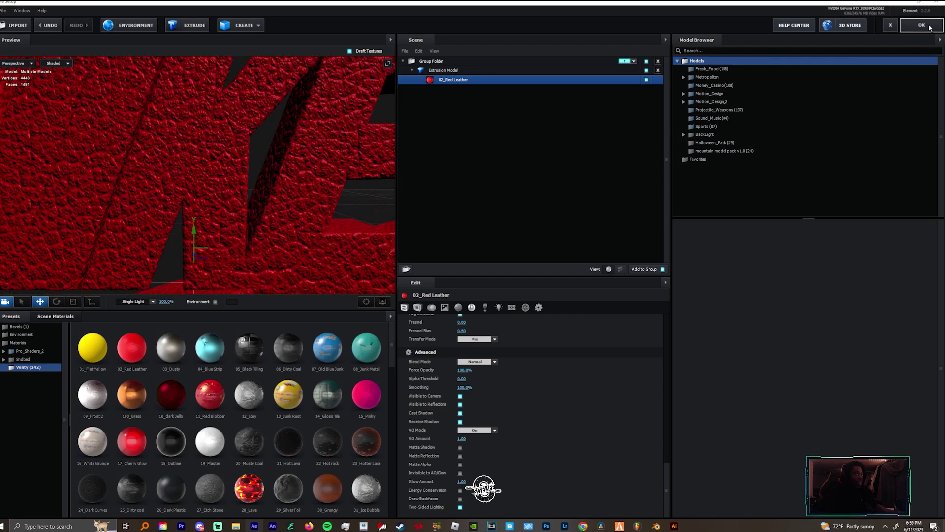
pyautogui.click(107, 26)
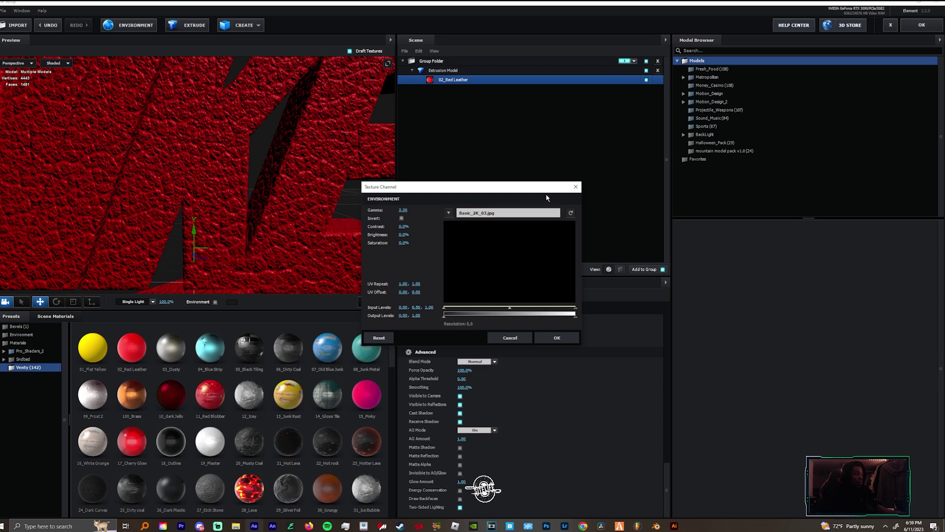
pyautogui.click(575, 187)
# Accept the Element 3D scene and select the Element solid layer in After Effects.
pyautogui.click(922, 25)
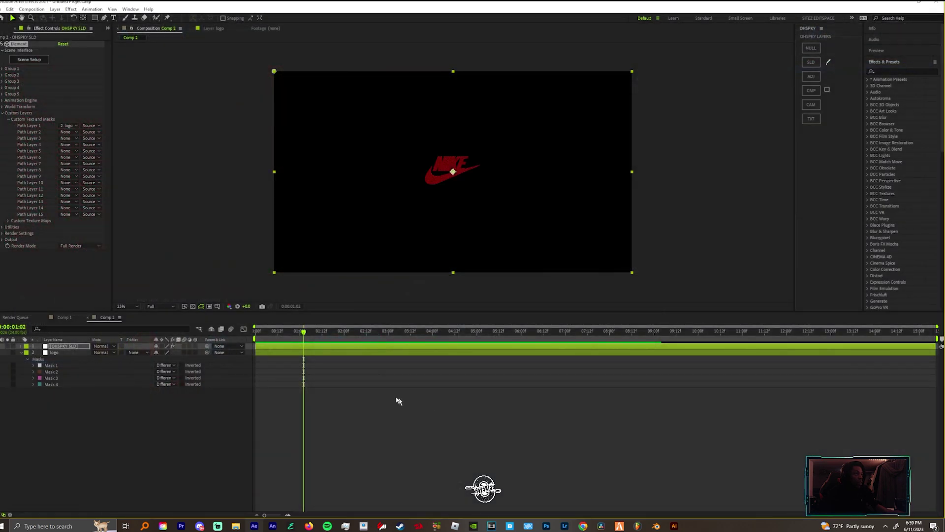
pyautogui.click(346, 412)
pyautogui.click(54, 347)
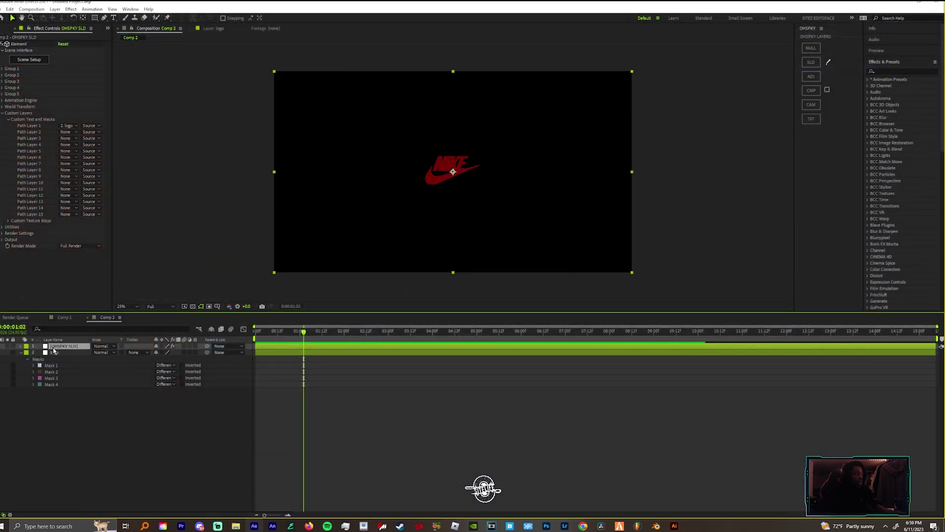
# Raise Group 1 Particle Look's Particle Size to 31.60 and expand the Multi-Object settings.
pyautogui.click(3, 69)
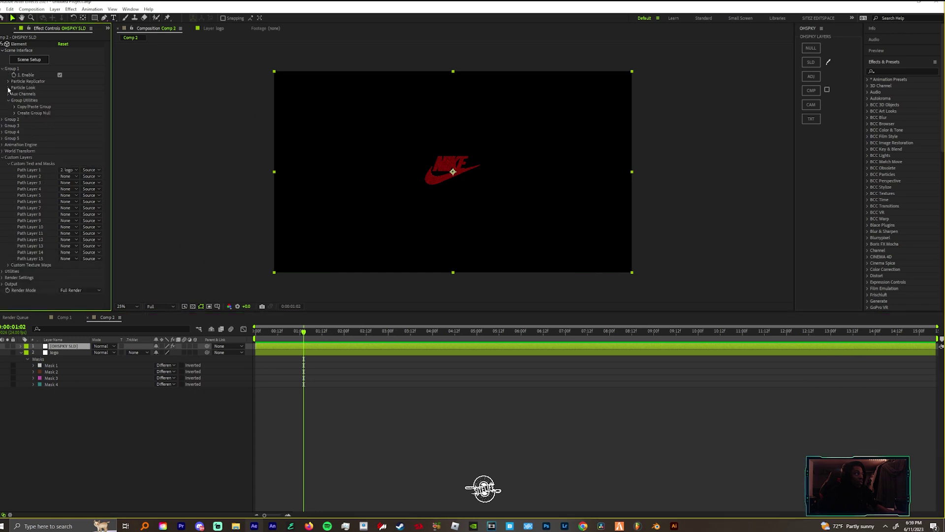
pyautogui.click(8, 88)
pyautogui.moveTo(63, 94); pyautogui.dragTo(177, 133)
pyautogui.scroll(-2, 27, 138)
pyautogui.click(15, 122)
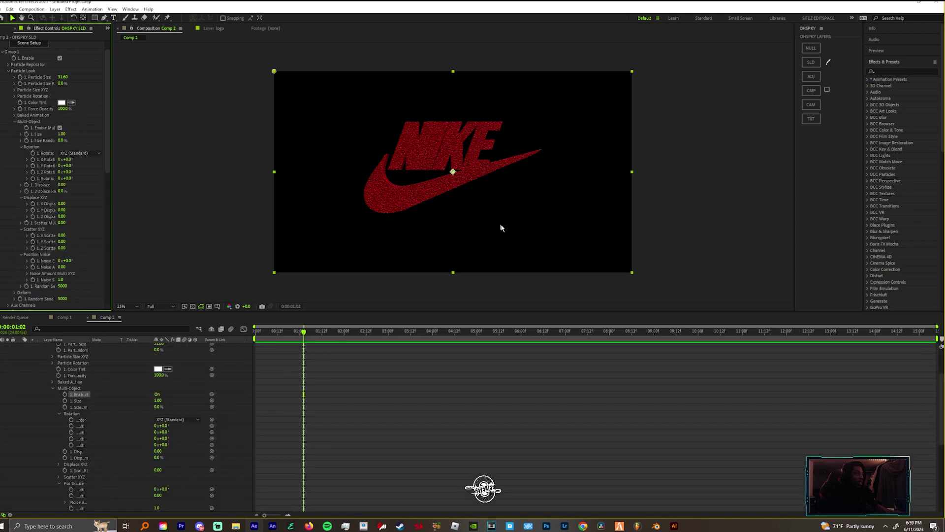
pyautogui.moveTo(442, 166); pyautogui.dragTo(464, 176)
pyautogui.moveTo(941, 427); pyautogui.dragTo(941, 355)
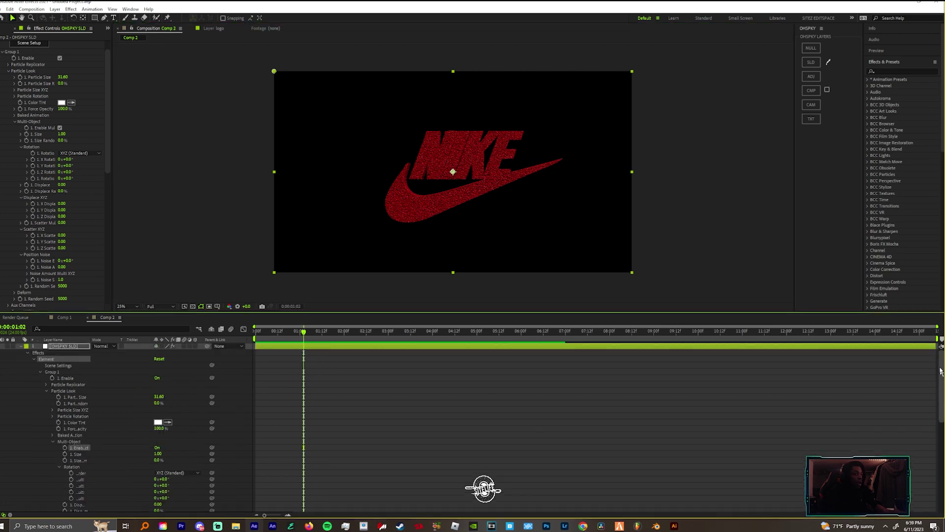
# Reselect the Element solid layer and set Multi-Object X Displacement to 0.5.
pyautogui.click(23, 346)
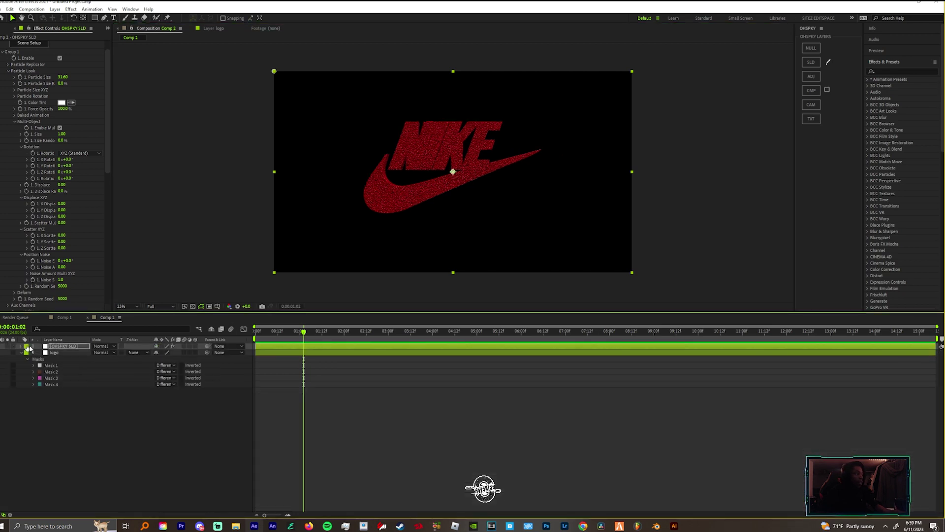
pyautogui.click(55, 352)
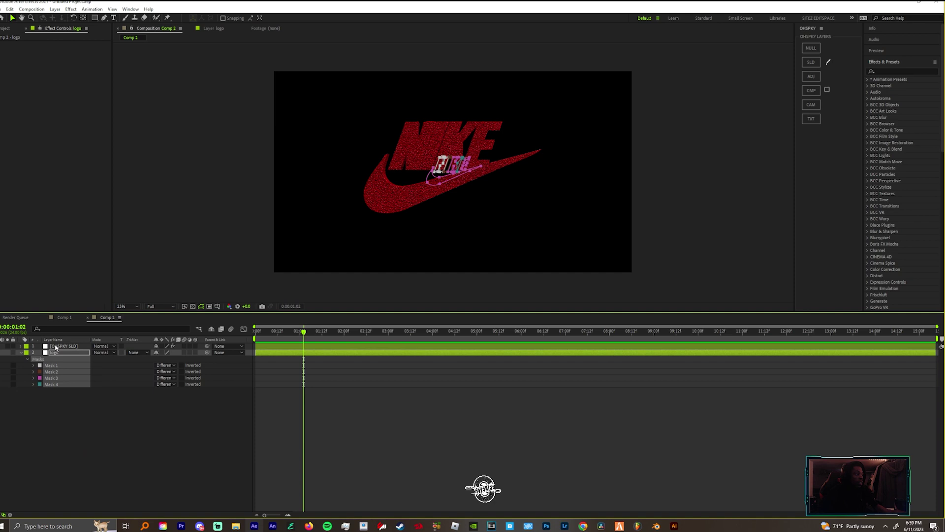
pyautogui.click(59, 346)
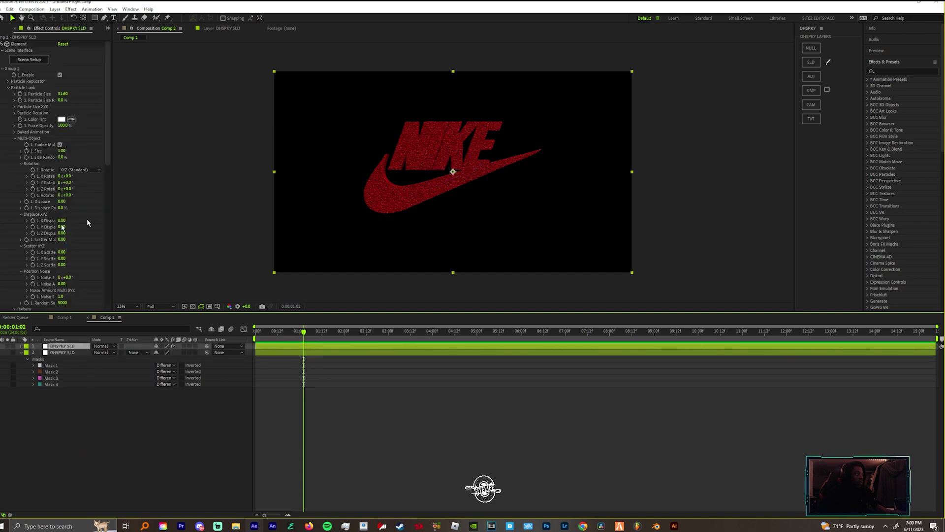
pyautogui.moveTo(114, 130)
pyautogui.mouseDown()
pyautogui.moveTo(114, 175)
pyautogui.moveTo(120, 129)
pyautogui.mouseUp()
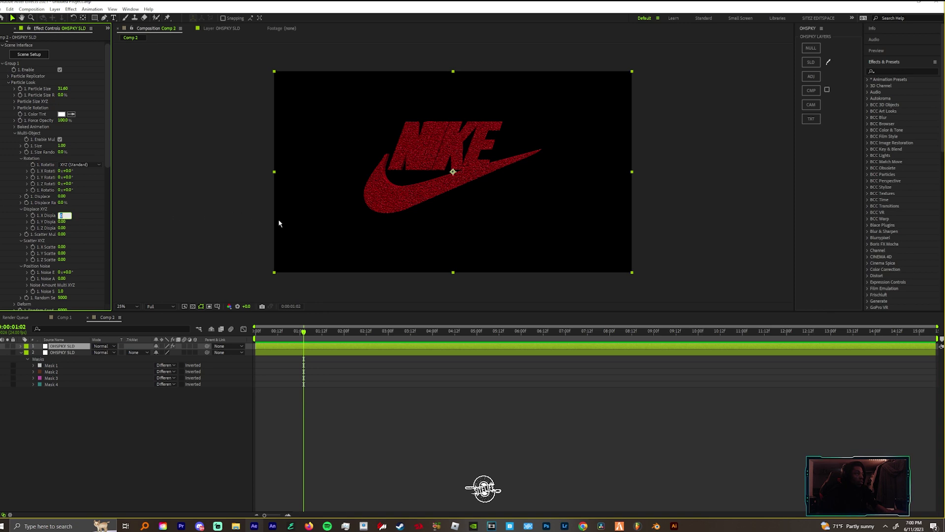
pyautogui.write('0.5')
pyautogui.press('Return')
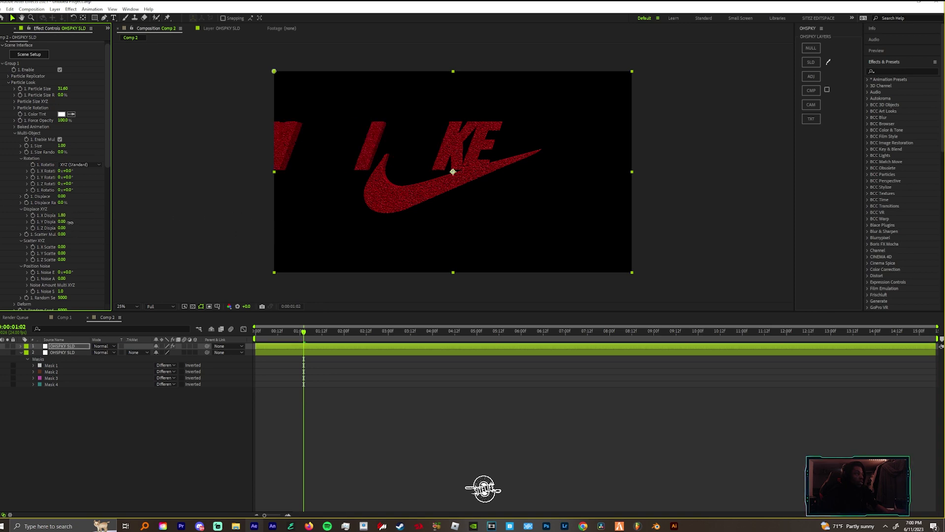
# Increase the displacement and set X Scatter to 4.81, leaving only KE and the swoosh visible.
pyautogui.moveTo(72, 225); pyautogui.dragTo(89, 239)
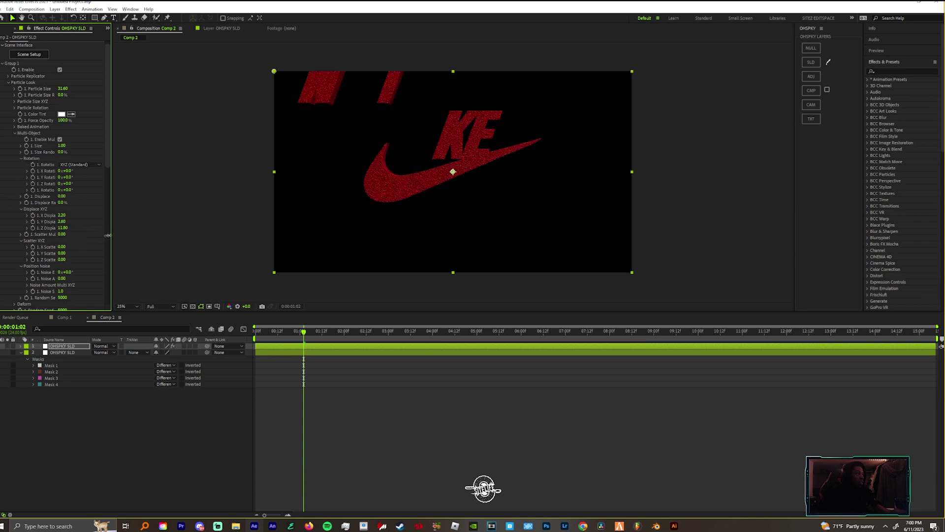
pyautogui.moveTo(64, 248); pyautogui.dragTo(152, 272)
pyautogui.moveTo(203, 227); pyautogui.dragTo(187, 250)
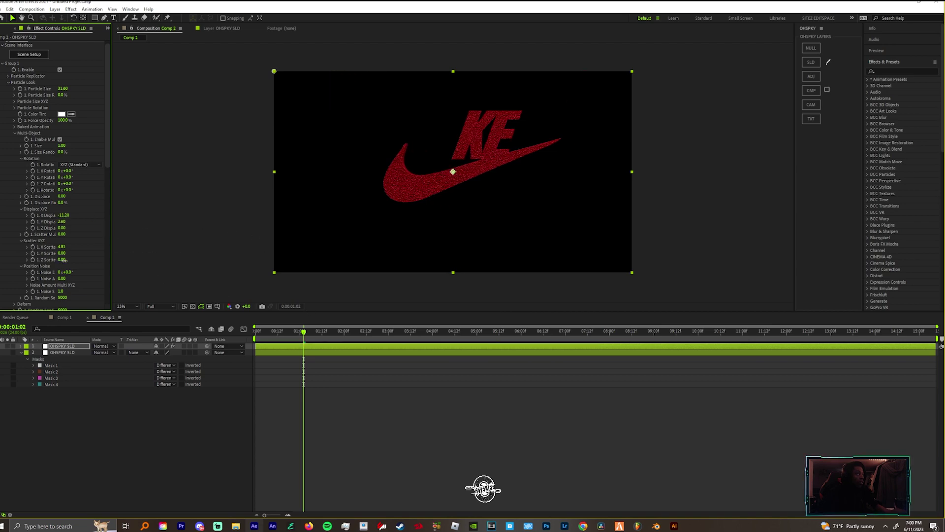